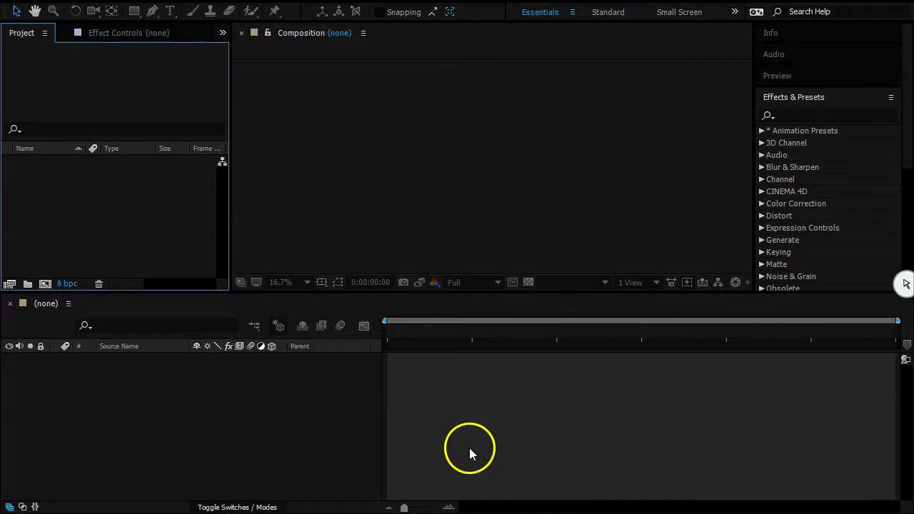
# Import the Illustrator file "171115 kaleidoscope try 5 fixed" as Composition - Retain Layer Sizes
pyautogui.click(13, 8)
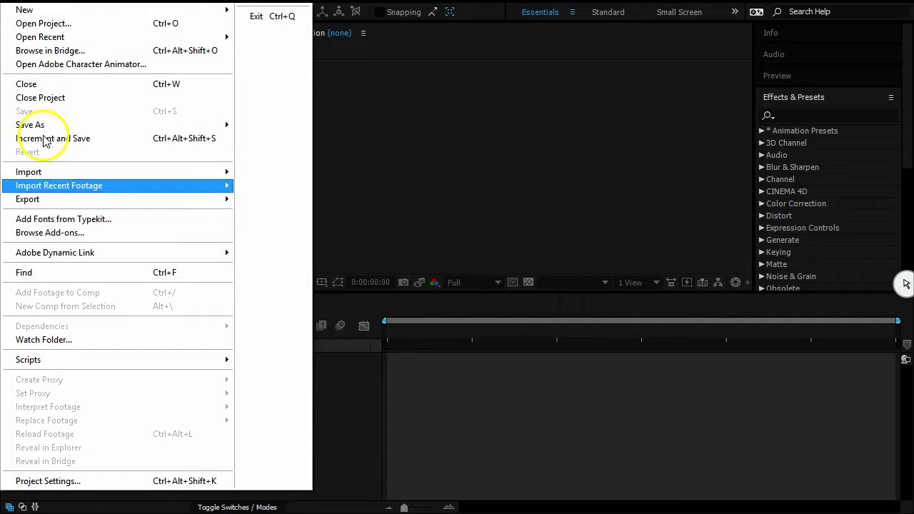
pyautogui.moveTo(65, 174)
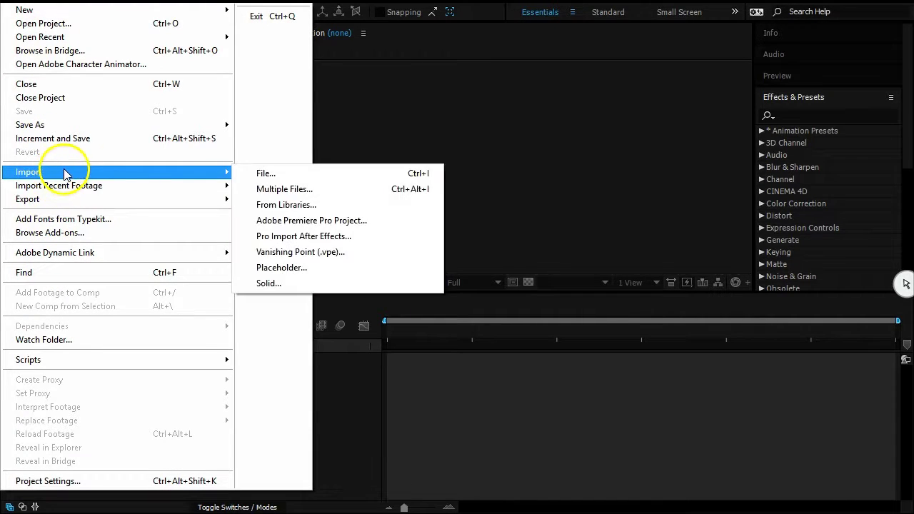
pyautogui.click(258, 174)
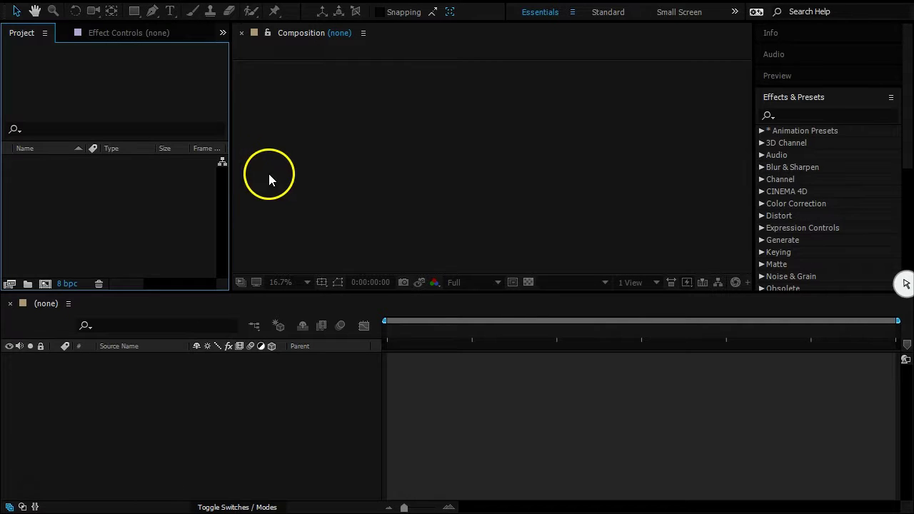
pyautogui.click(326, 208)
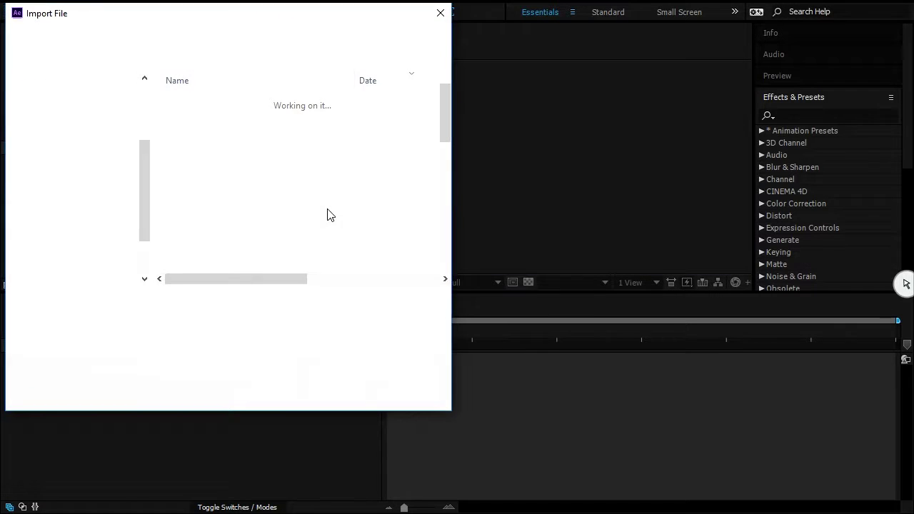
pyautogui.click(186, 143)
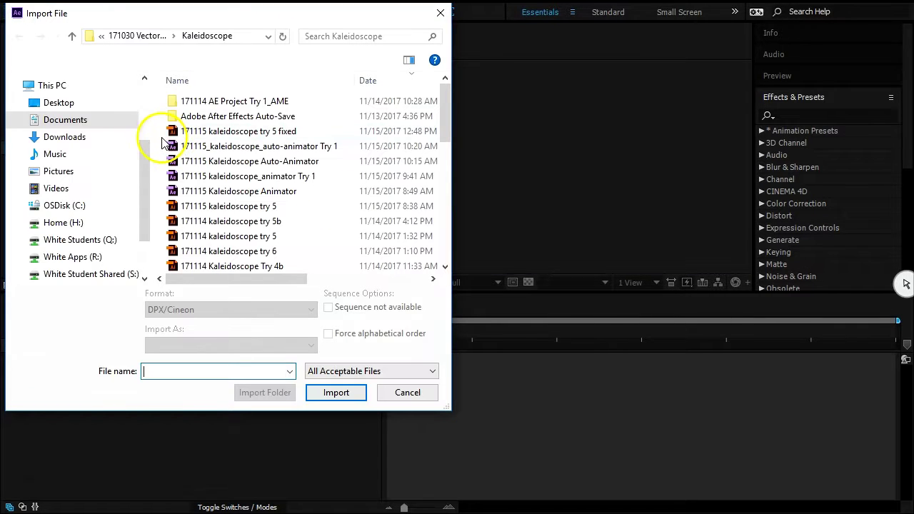
pyautogui.click(245, 131)
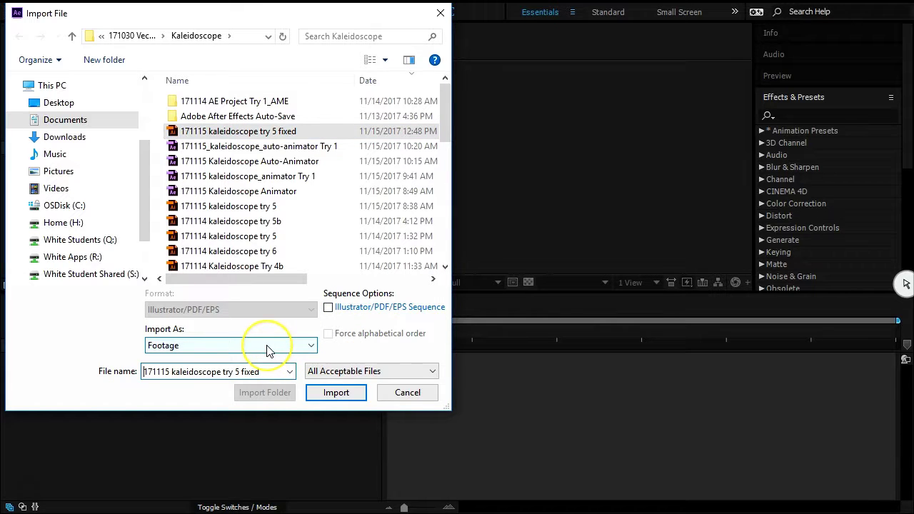
pyautogui.click(269, 348)
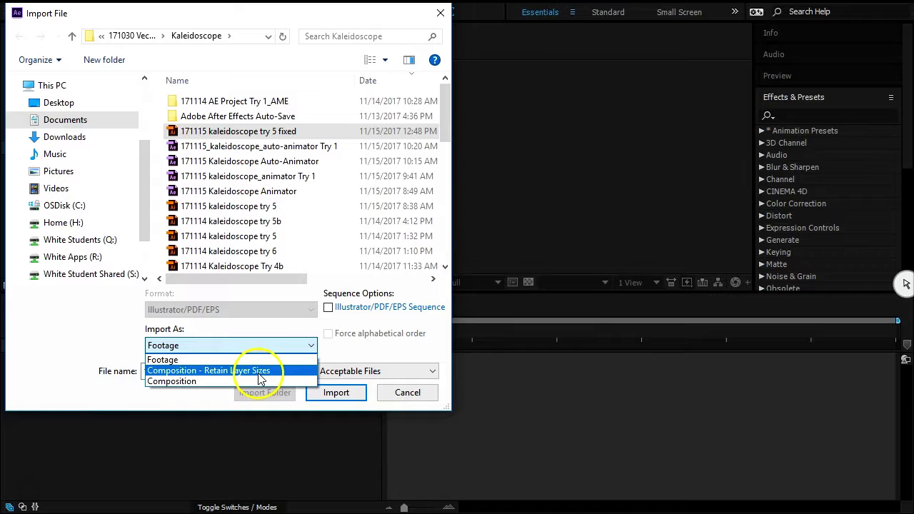
pyautogui.click(260, 371)
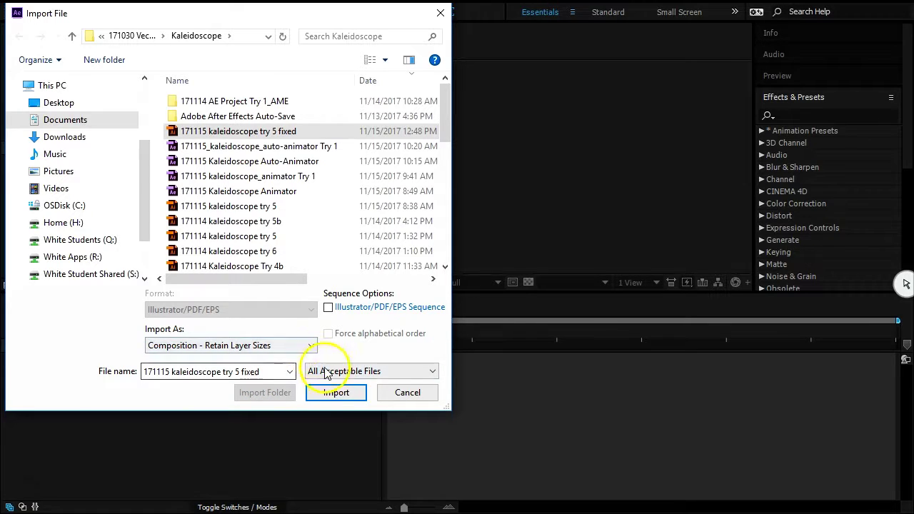
pyautogui.click(330, 398)
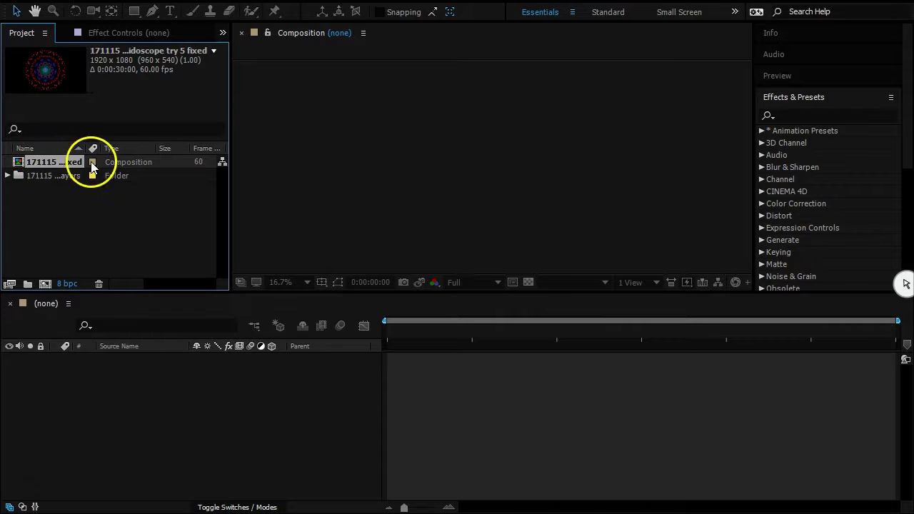
# Open the imported kaleidoscope composition and delete its Guide Layer
pyautogui.click(8, 176)
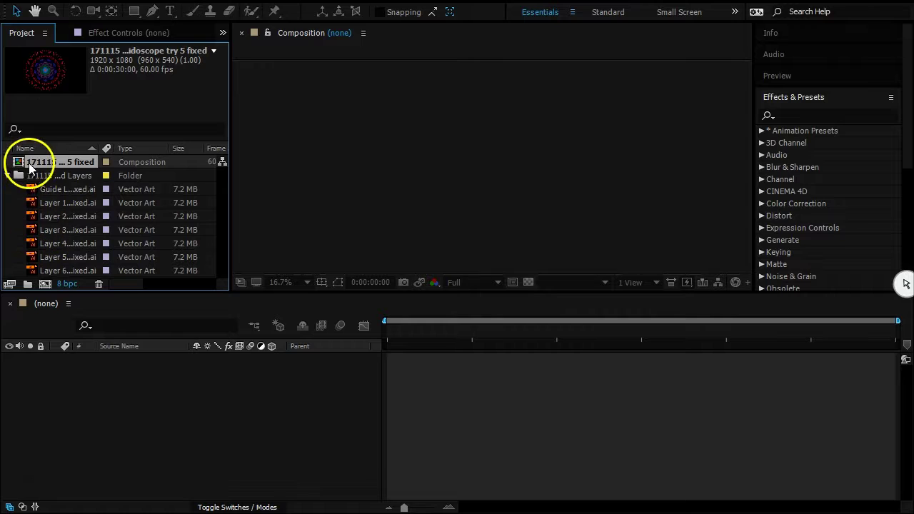
pyautogui.doubleClick(21, 166)
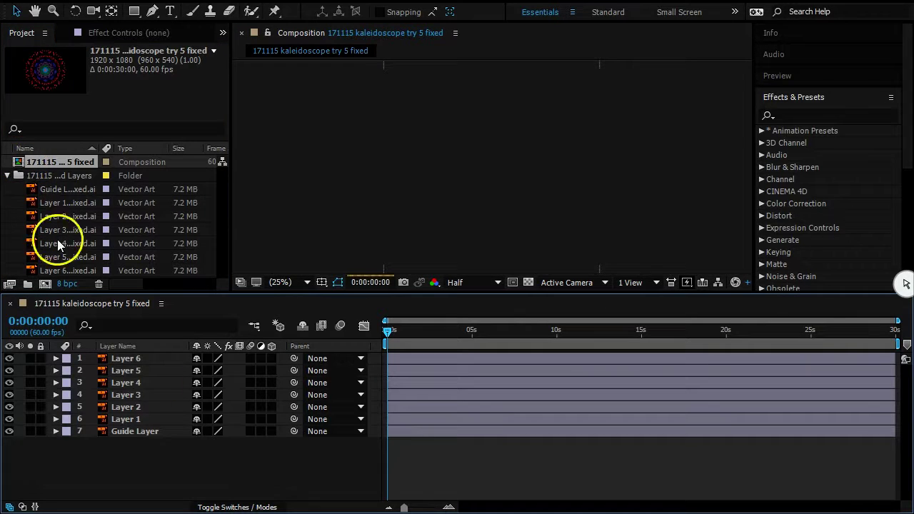
pyautogui.moveTo(419, 328); pyautogui.dragTo(367, 307)
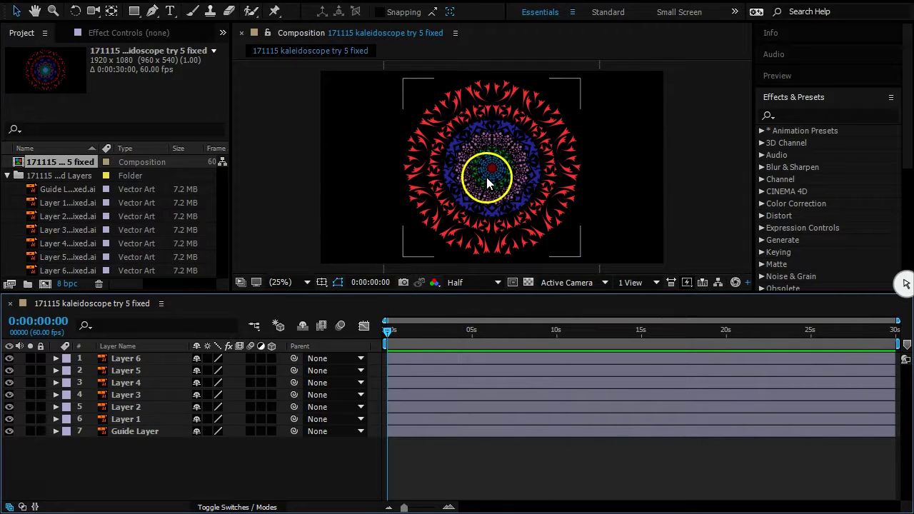
pyautogui.click(139, 432)
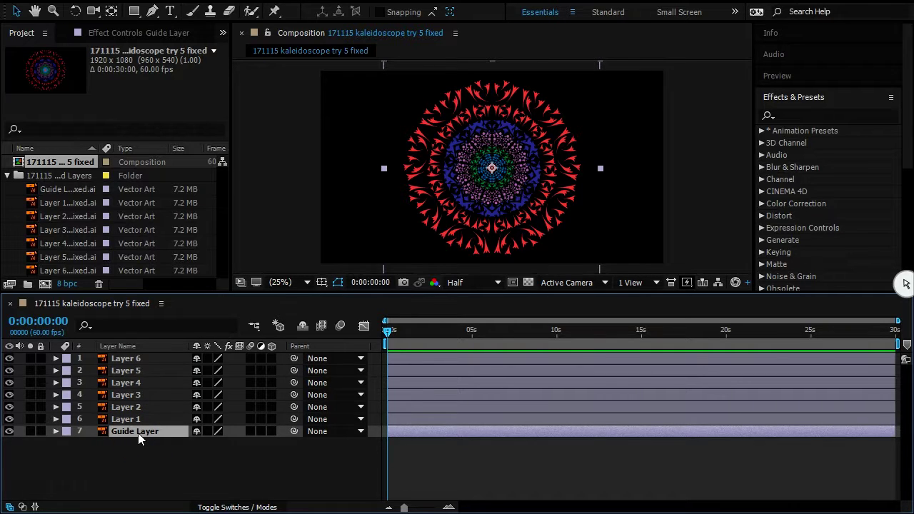
pyautogui.press('Delete')
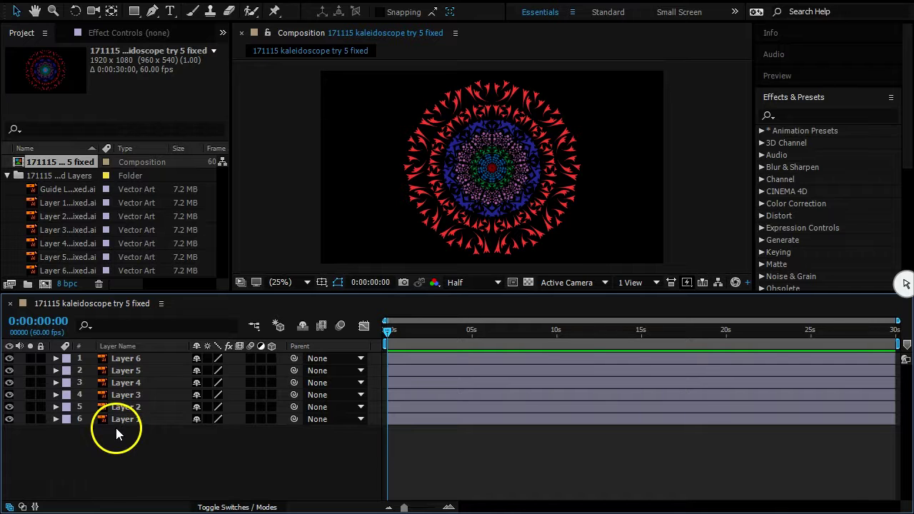
# Add a new two-node camera to the composition with the default camera settings
pyautogui.click(125, 3)
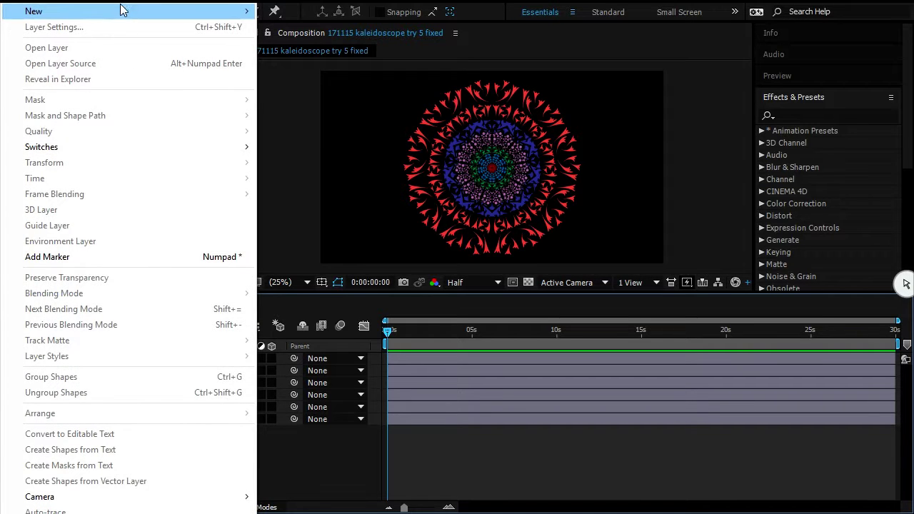
pyautogui.moveTo(120, 15)
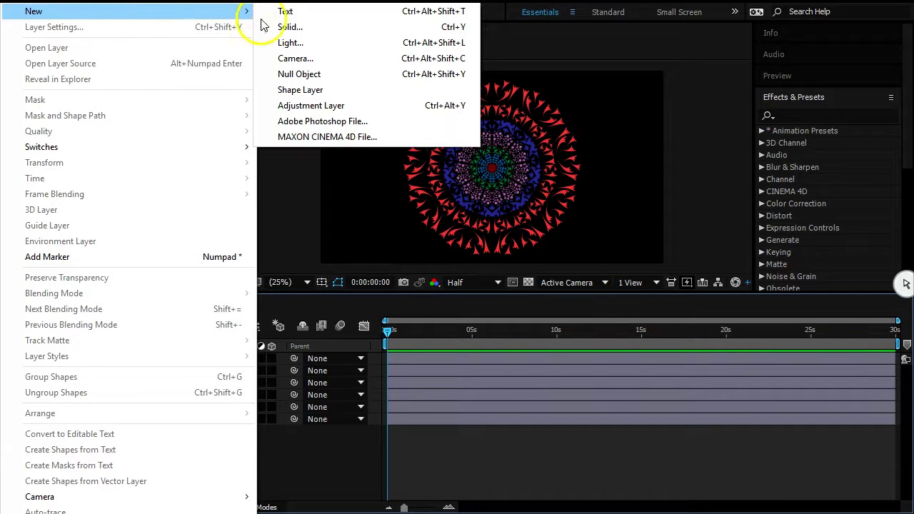
pyautogui.click(305, 61)
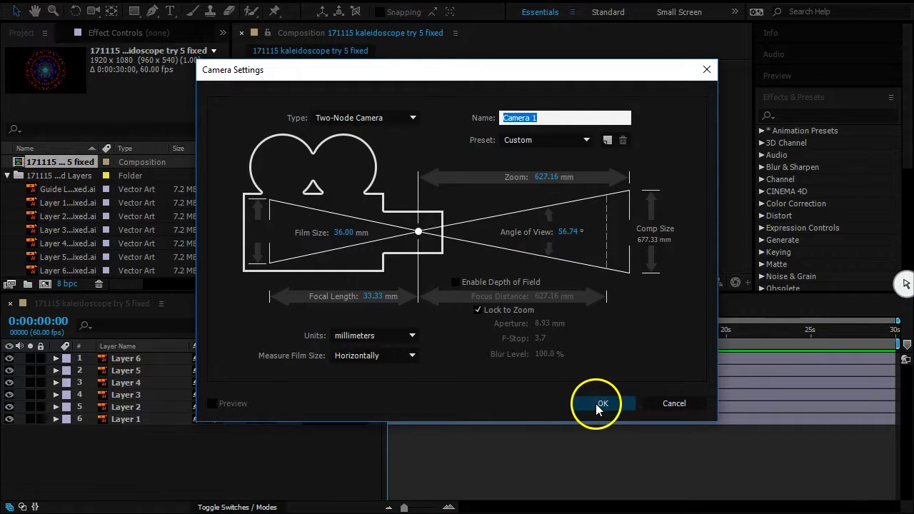
pyautogui.click(597, 405)
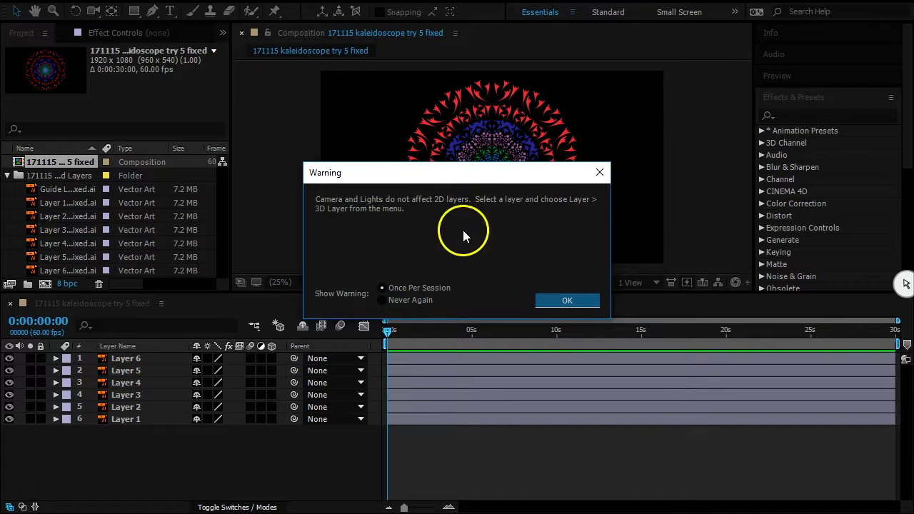
pyautogui.click(579, 303)
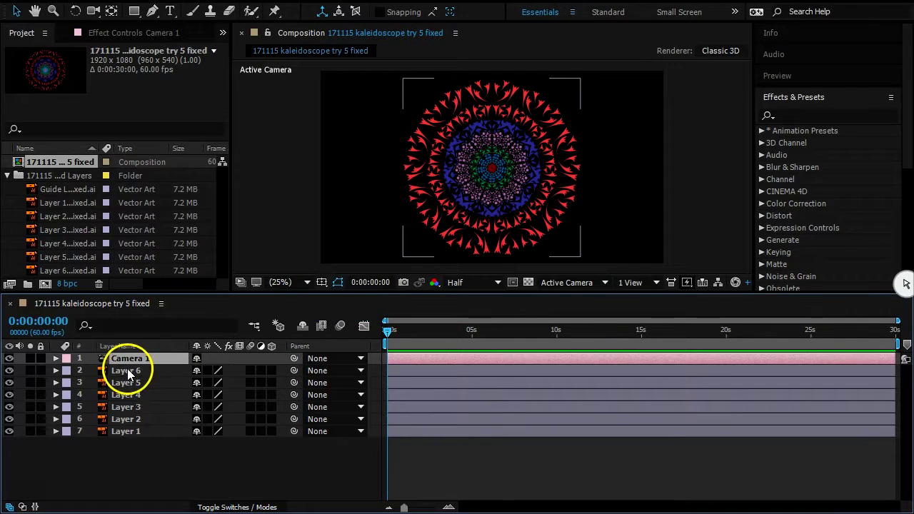
# Convert Layer 1 through Layer 6 into 3D layers
pyautogui.moveTo(137, 452); pyautogui.dragTo(116, 385)
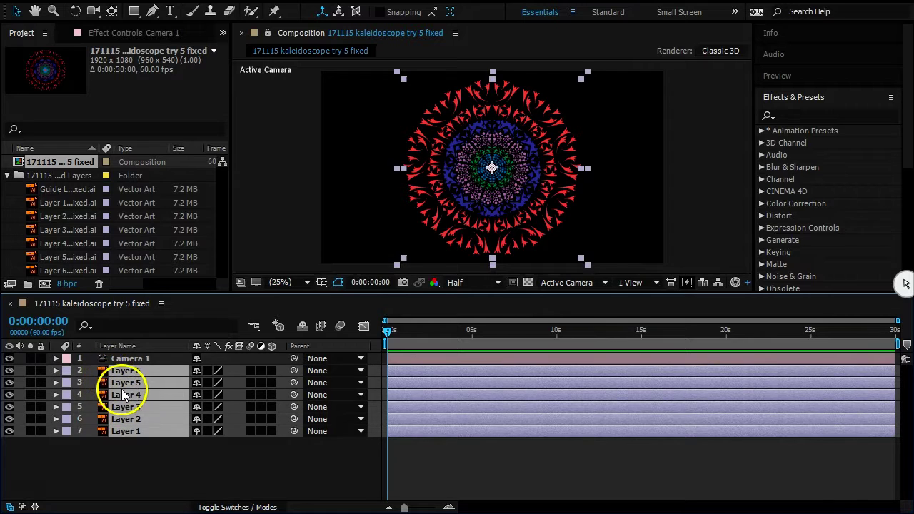
pyautogui.rightClick(123, 386)
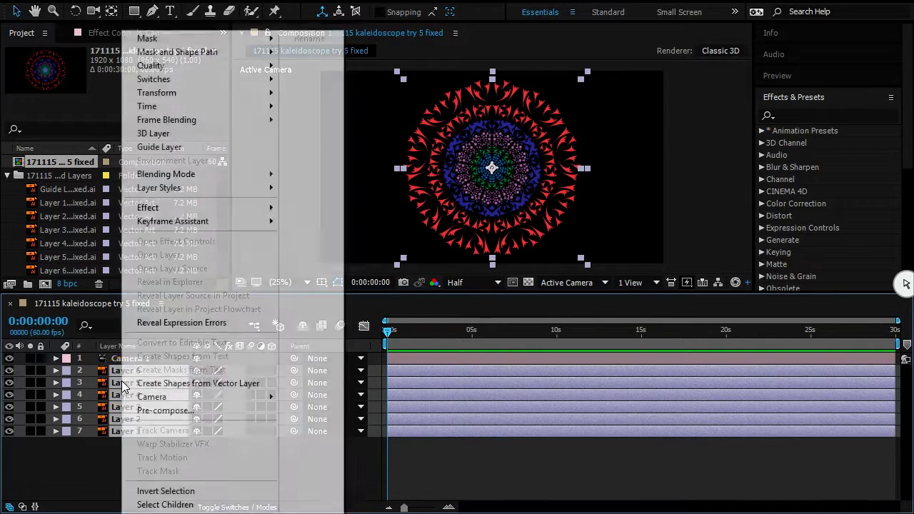
pyautogui.click(177, 135)
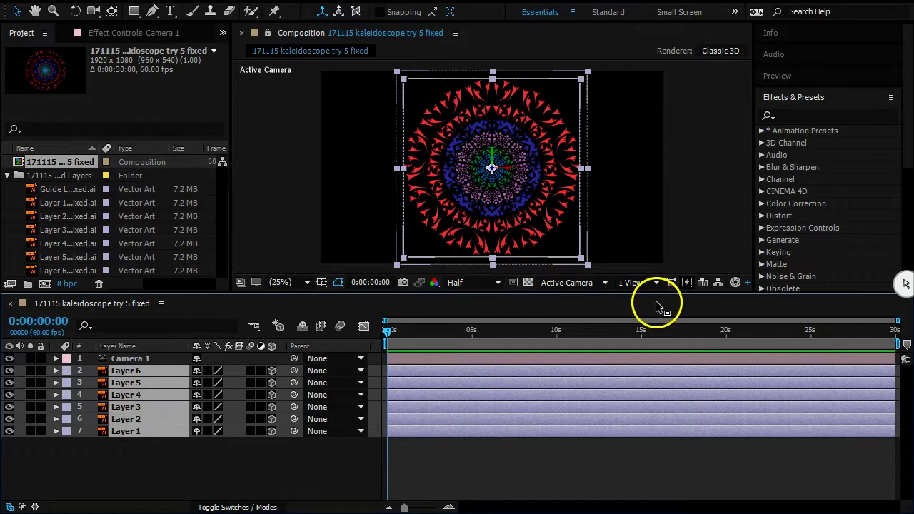
# In Custom View 3, push Layer 1 far back along its Z axis and place Layer 2 slightly in front of it
pyautogui.click(606, 283)
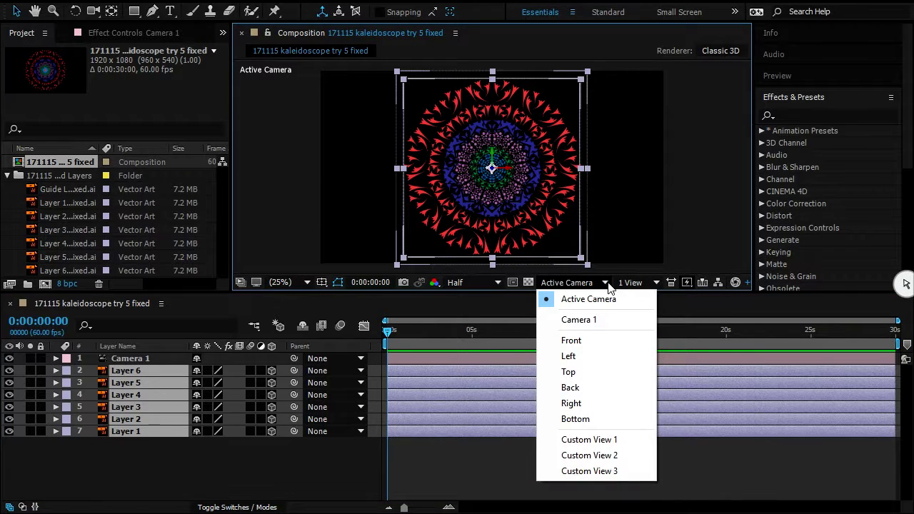
pyautogui.click(600, 472)
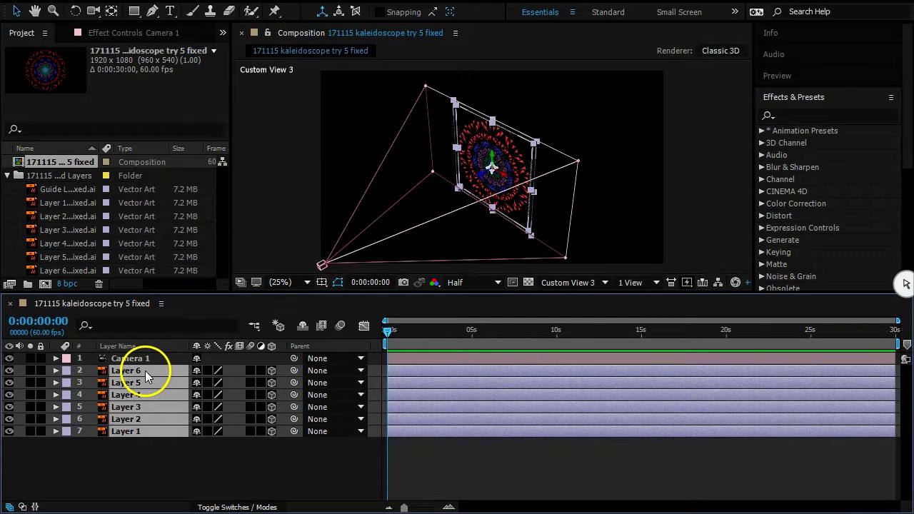
pyautogui.click(149, 440)
pyautogui.click(134, 432)
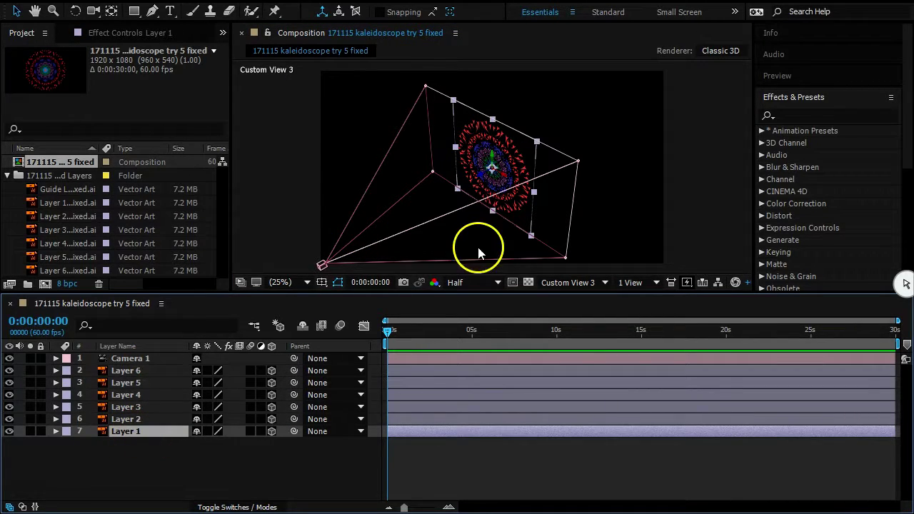
pyautogui.moveTo(486, 173); pyautogui.dragTo(649, 92)
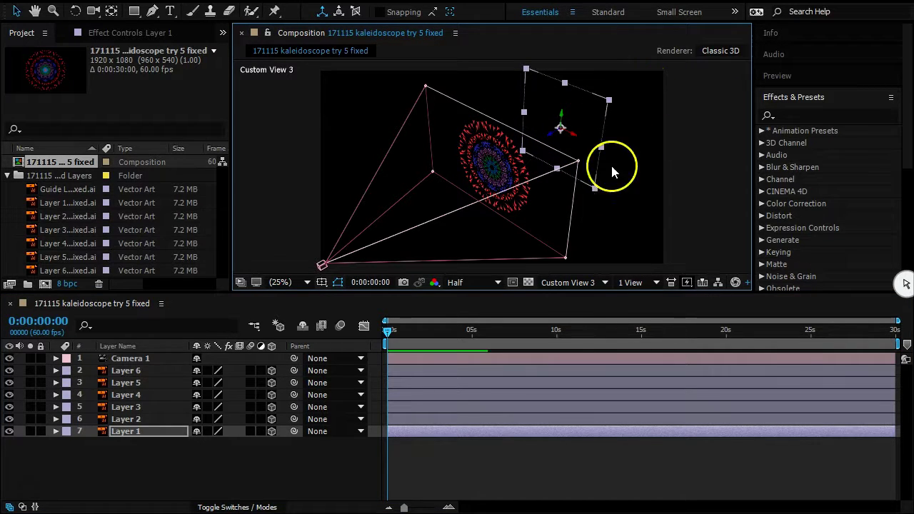
pyautogui.click(146, 420)
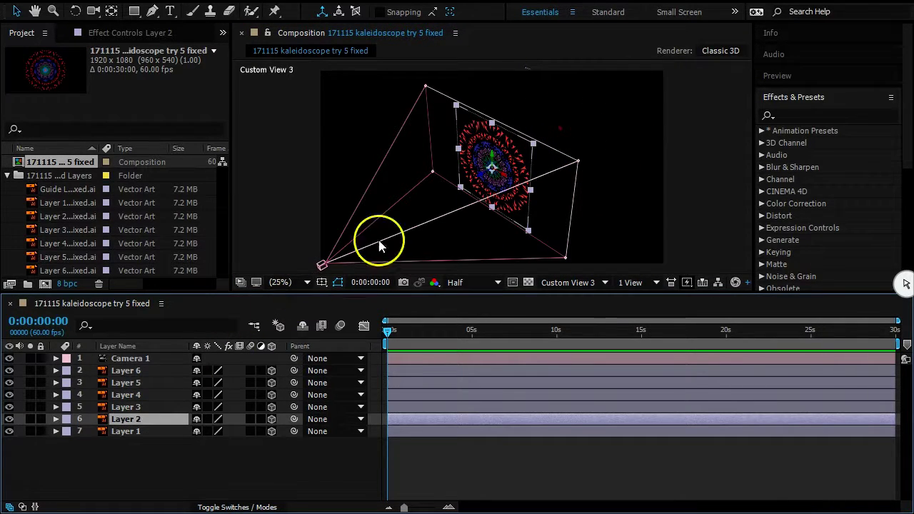
pyautogui.moveTo(490, 168); pyautogui.dragTo(628, 118)
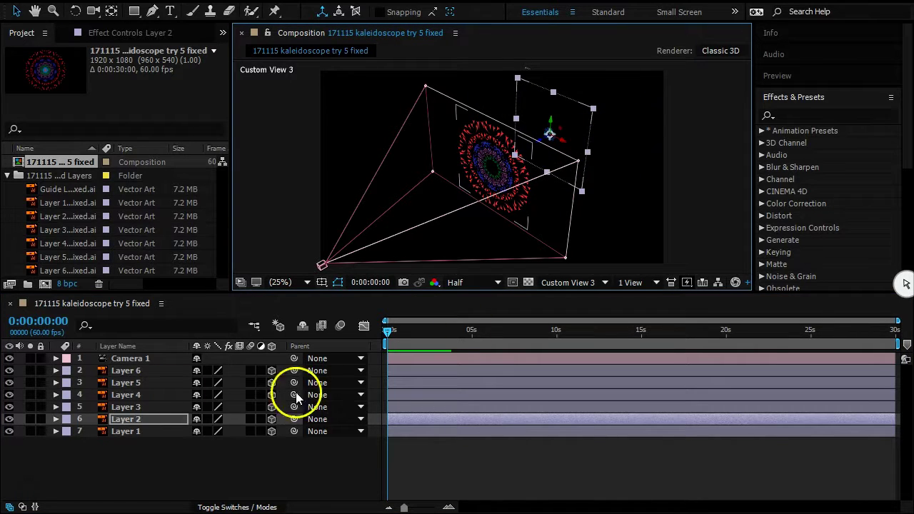
# Push Layers 3, 4 and 5 back along the Z axis by progressively smaller distances, and return to the Active Camera view
pyautogui.click(125, 407)
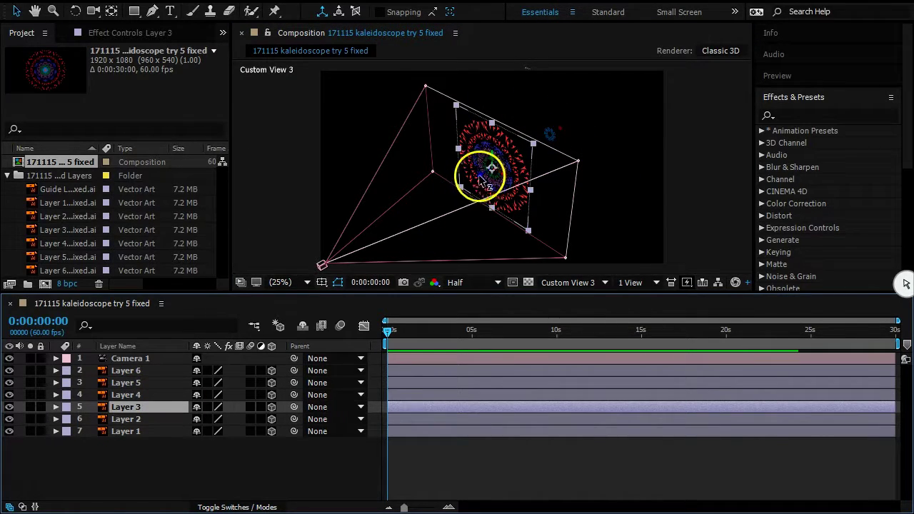
pyautogui.moveTo(481, 177); pyautogui.dragTo(569, 142)
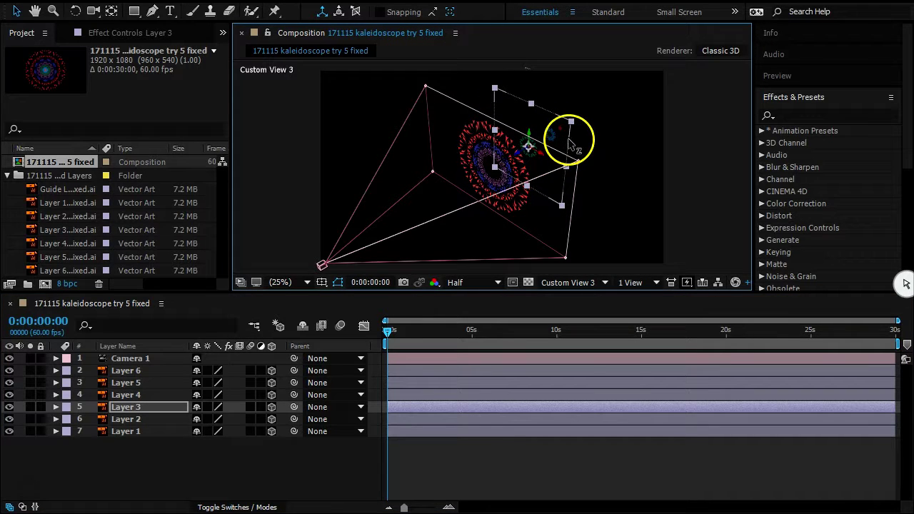
pyautogui.click(127, 394)
pyautogui.moveTo(490, 171); pyautogui.dragTo(527, 155)
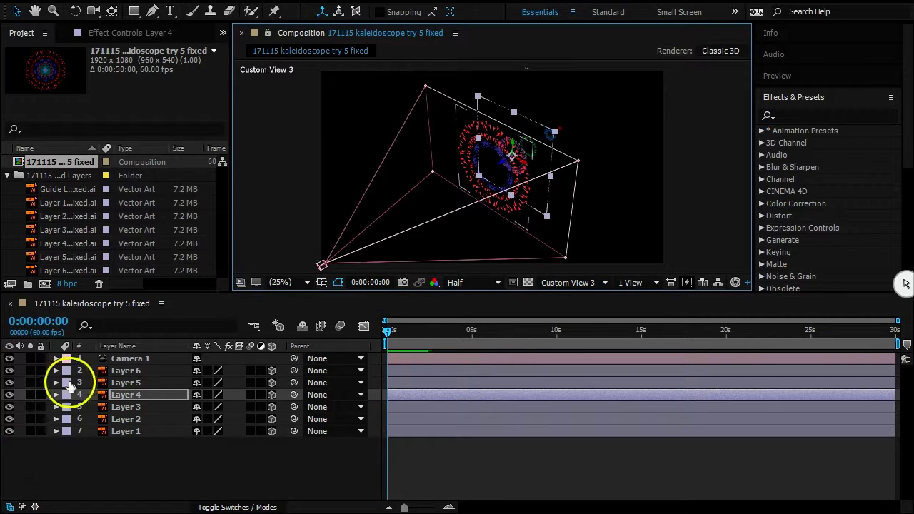
pyautogui.click(127, 383)
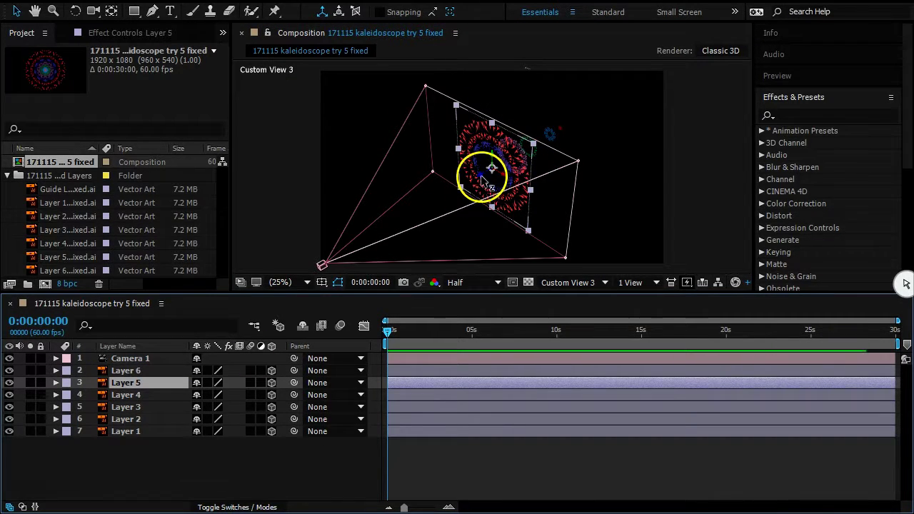
pyautogui.moveTo(481, 170); pyautogui.dragTo(504, 167)
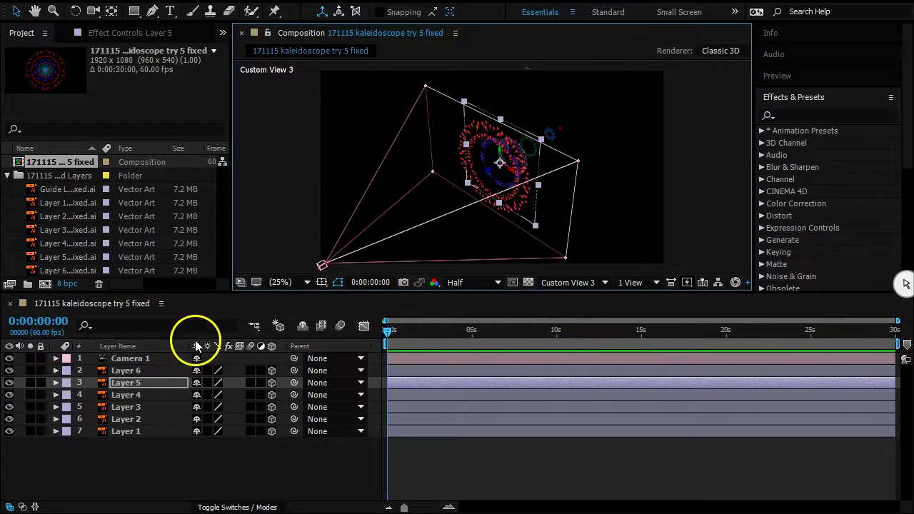
pyautogui.click(585, 282)
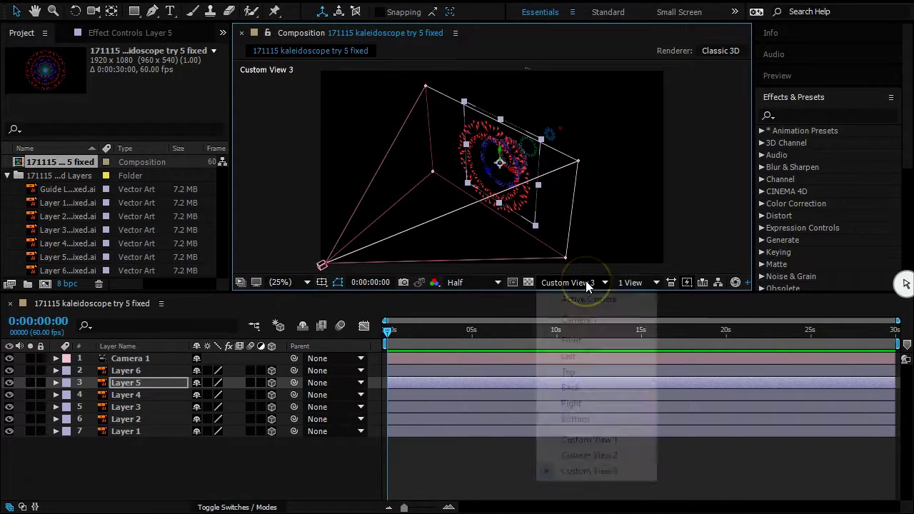
pyautogui.click(590, 300)
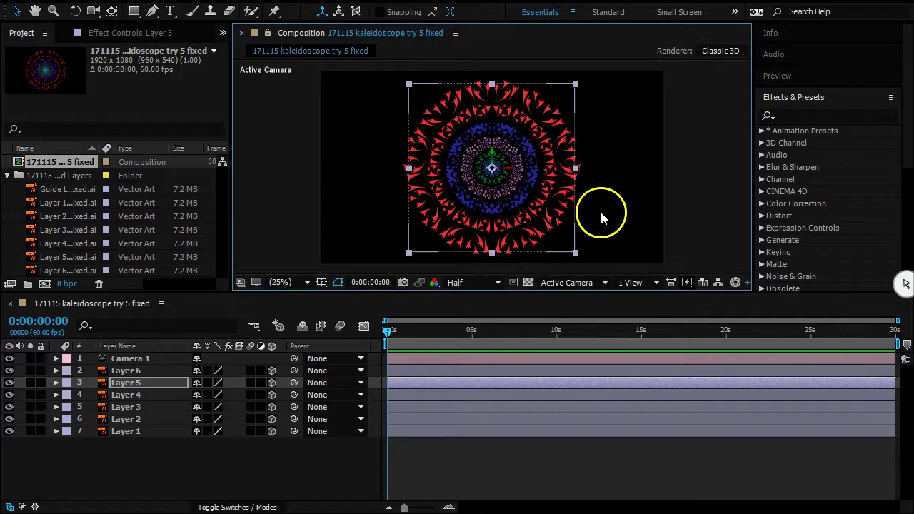
# Reveal the Scale property of Layer 1 through Layer 6 together
pyautogui.click(139, 432)
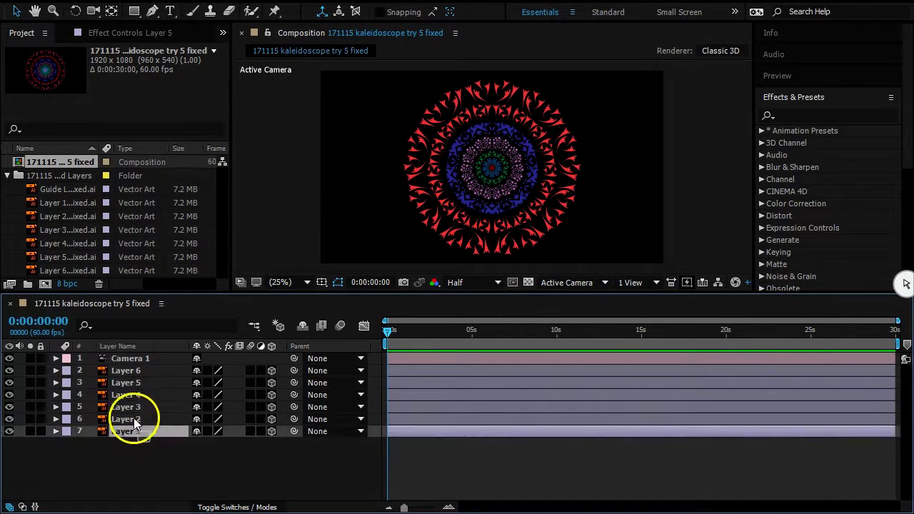
pyautogui.moveTo(135, 422); pyautogui.dragTo(122, 371)
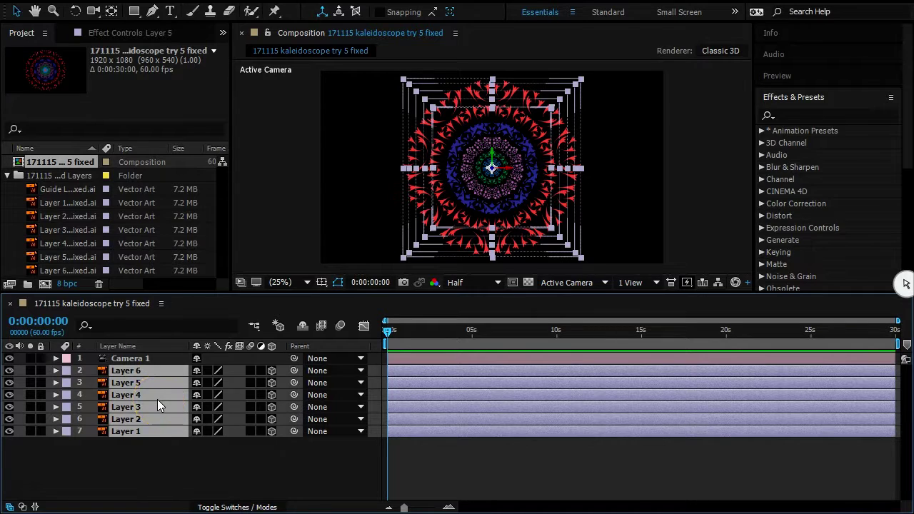
pyautogui.press('s')
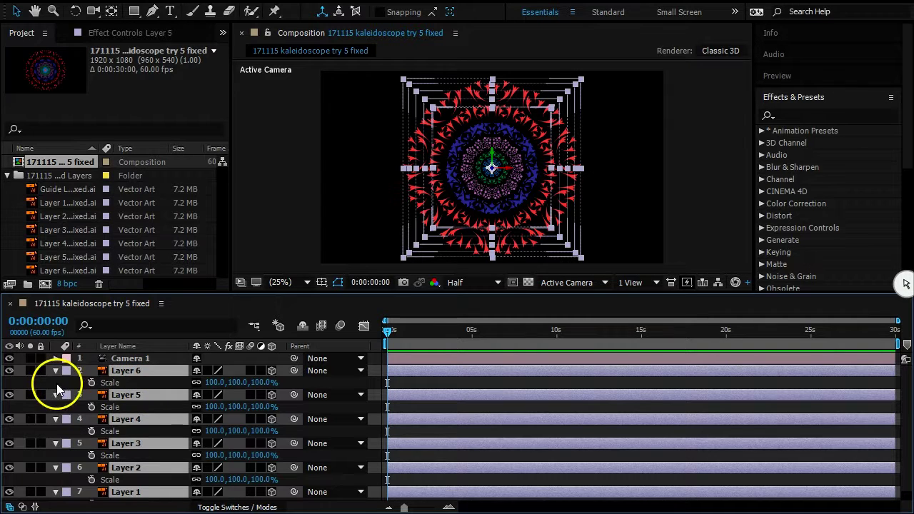
# Scale Layer 6 up to 106%, Layer 5 to 115%, Layer 4 to 118%, Layer 3 to 128% and Layer 2 to 134%
pyautogui.click(129, 360)
pyautogui.click(129, 371)
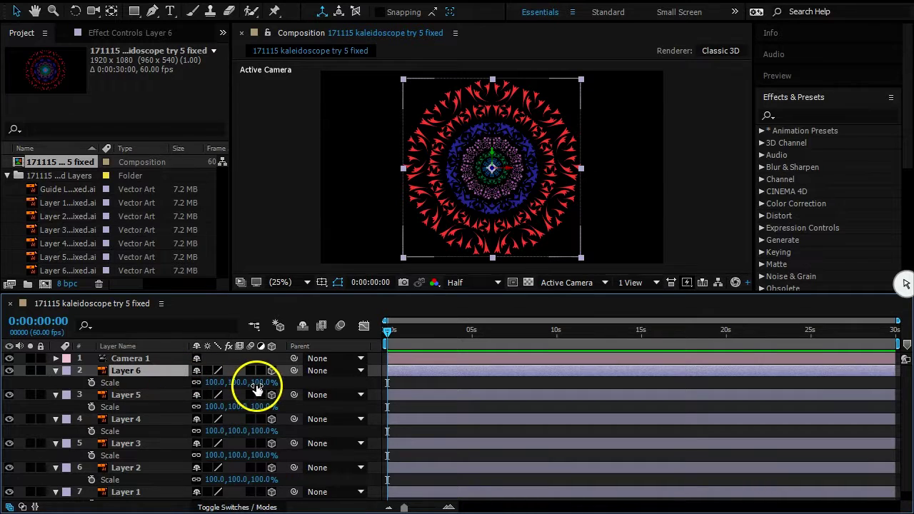
pyautogui.moveTo(250, 384); pyautogui.dragTo(258, 383)
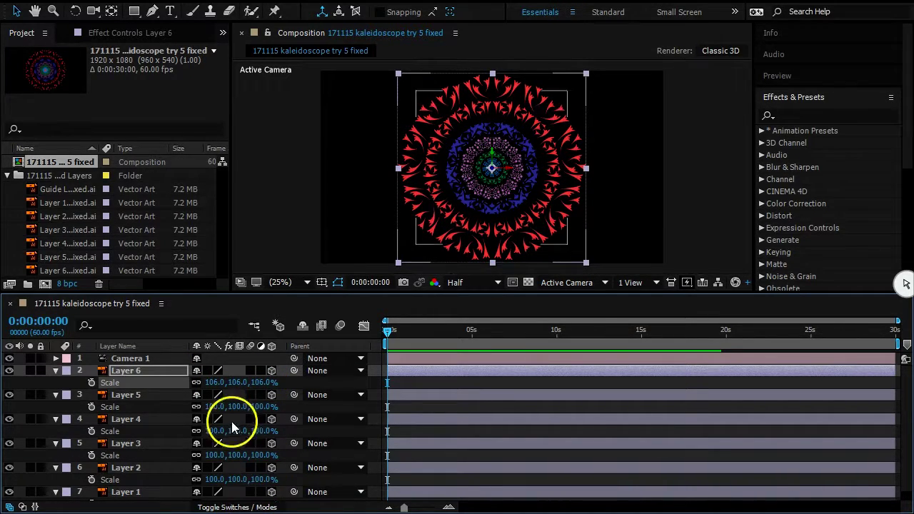
pyautogui.moveTo(264, 406); pyautogui.dragTo(286, 484)
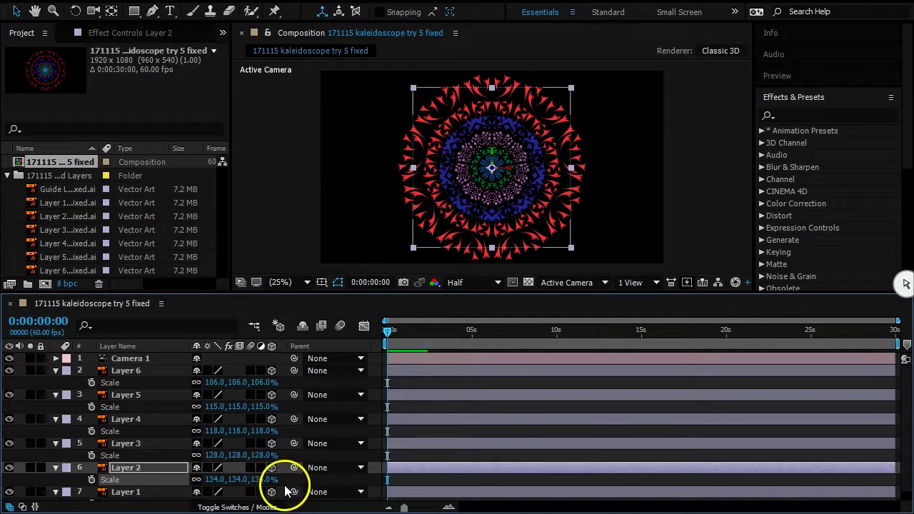
# Scale Layer 1 up to 126%, checking the kaleidoscope's red centre at 200% magnification
pyautogui.scroll(-1, 275, 486)
pyautogui.moveTo(261, 491); pyautogui.dragTo(267, 493)
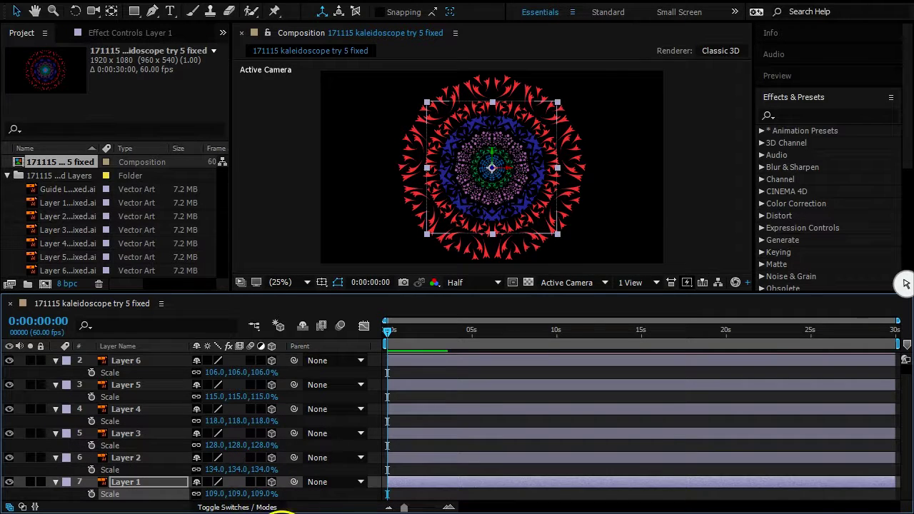
pyautogui.click(312, 282)
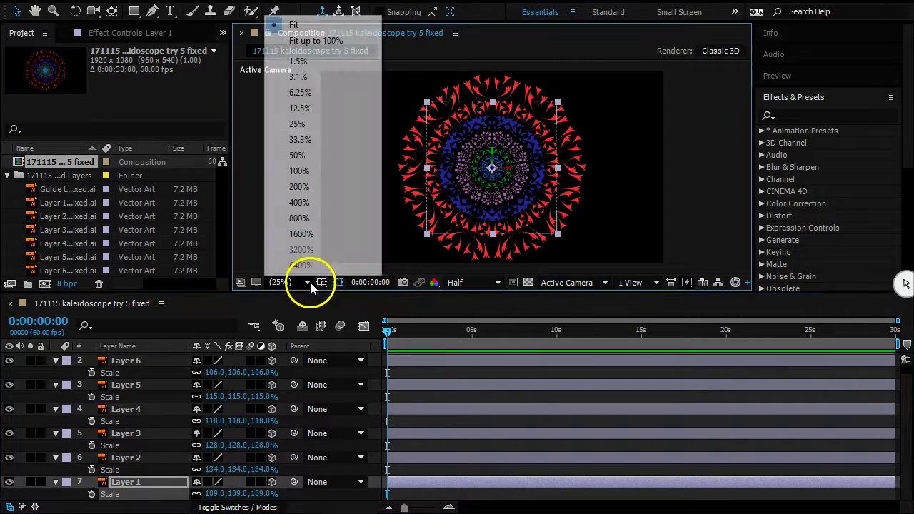
pyautogui.click(299, 187)
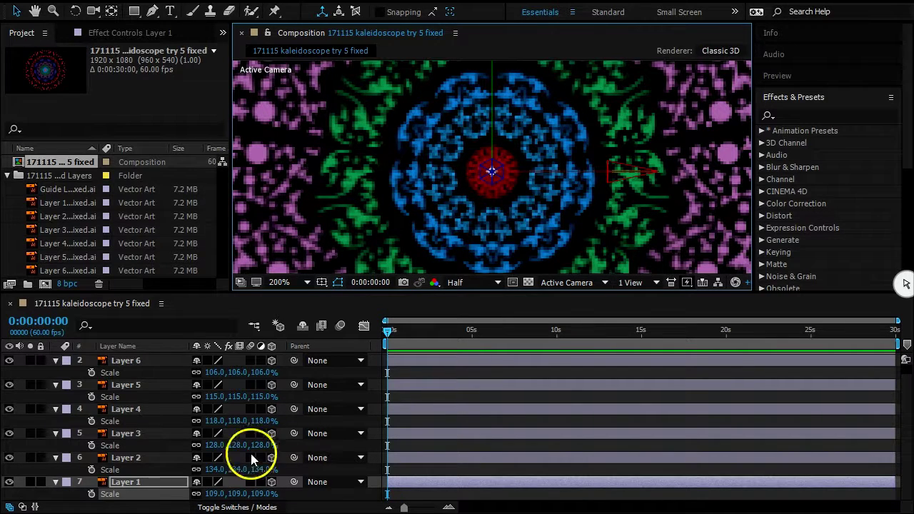
pyautogui.moveTo(262, 498); pyautogui.dragTo(277, 498)
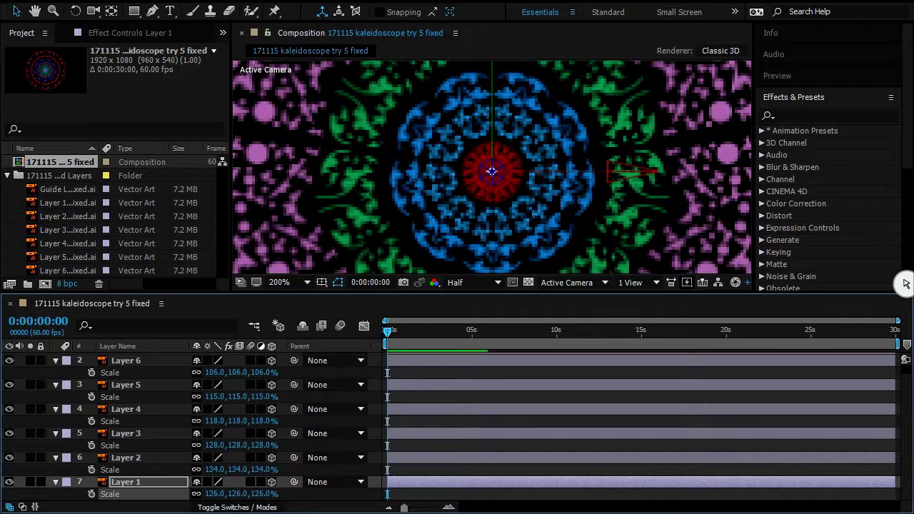
pyautogui.click(457, 329)
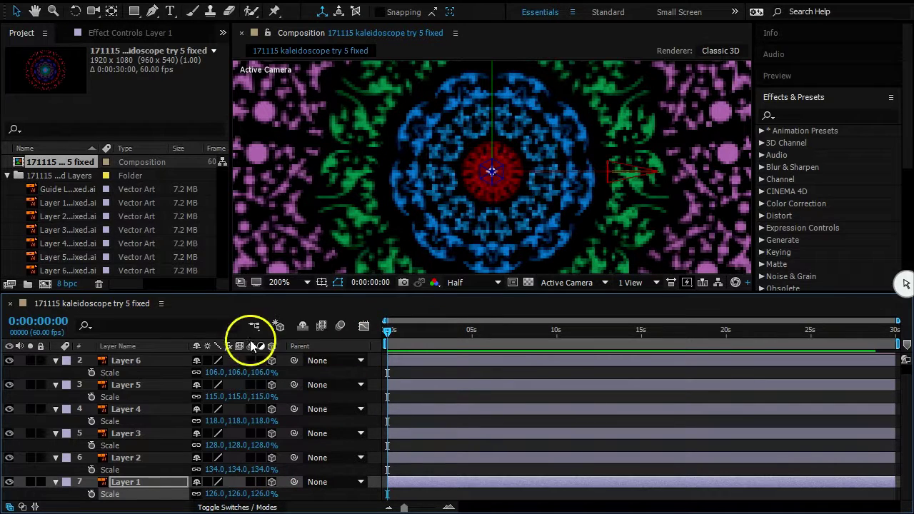
pyautogui.click(307, 283)
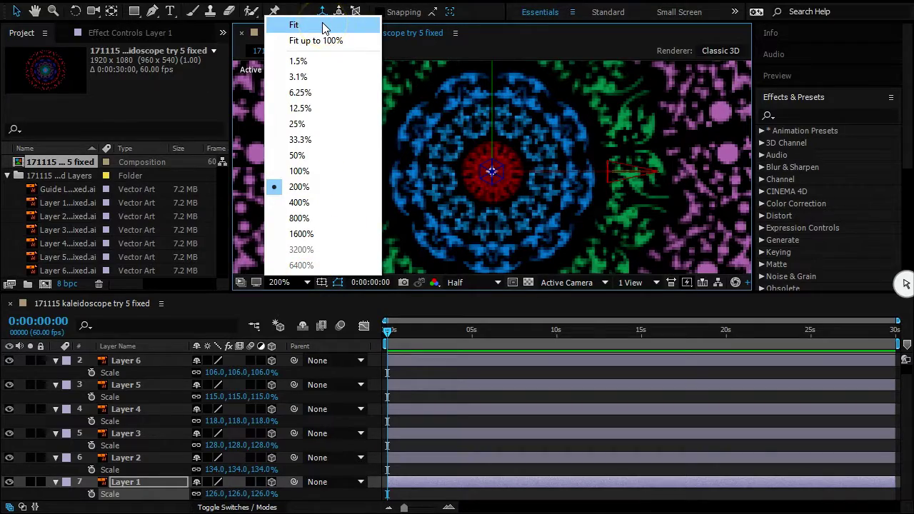